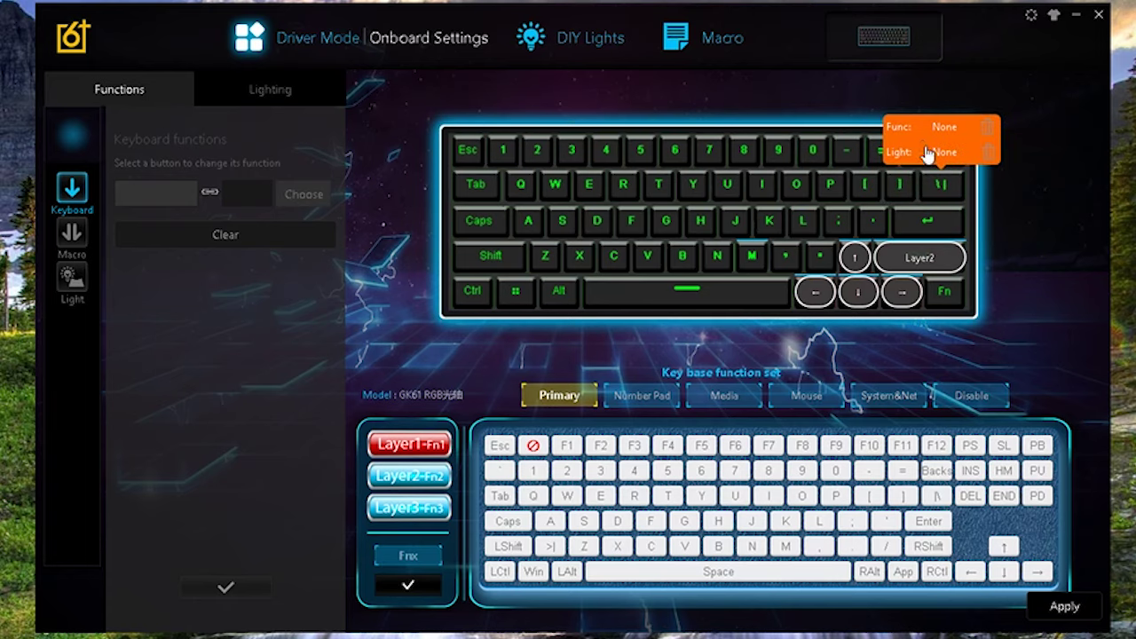
# View the key assignments of Layer2 and return to Layer1.
pyautogui.click(784, 224)
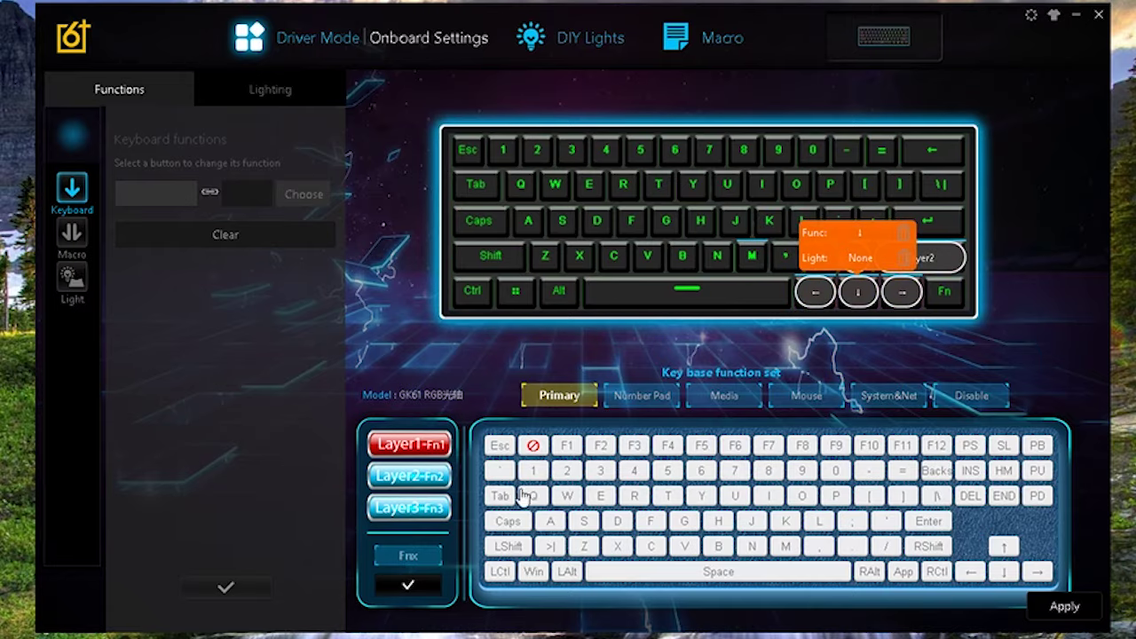
pyautogui.click(409, 476)
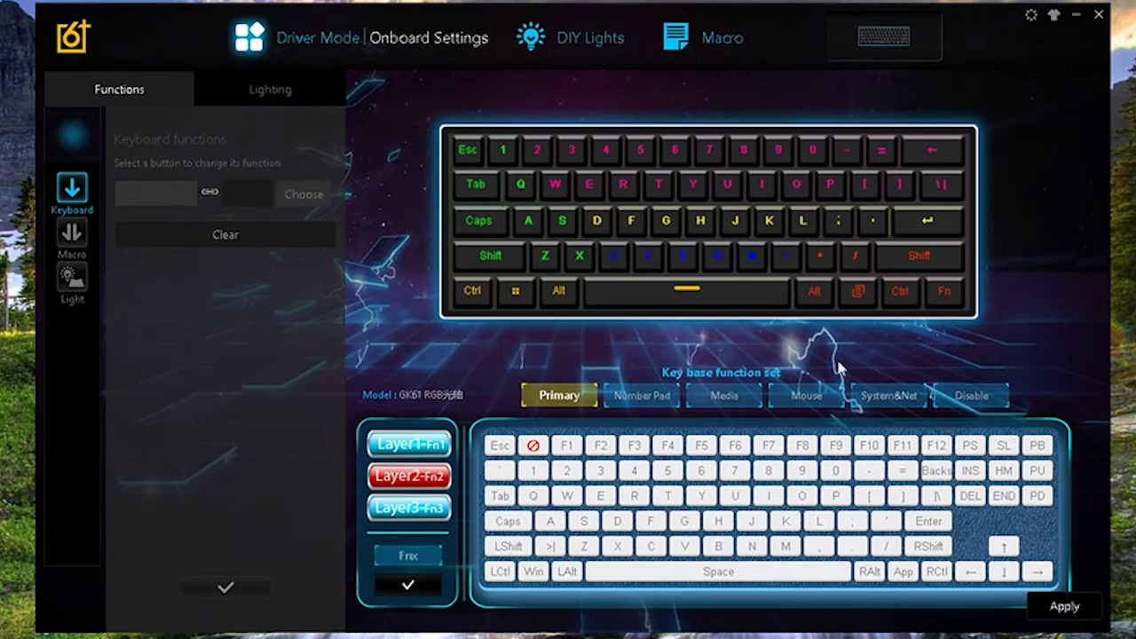
pyautogui.click(389, 456)
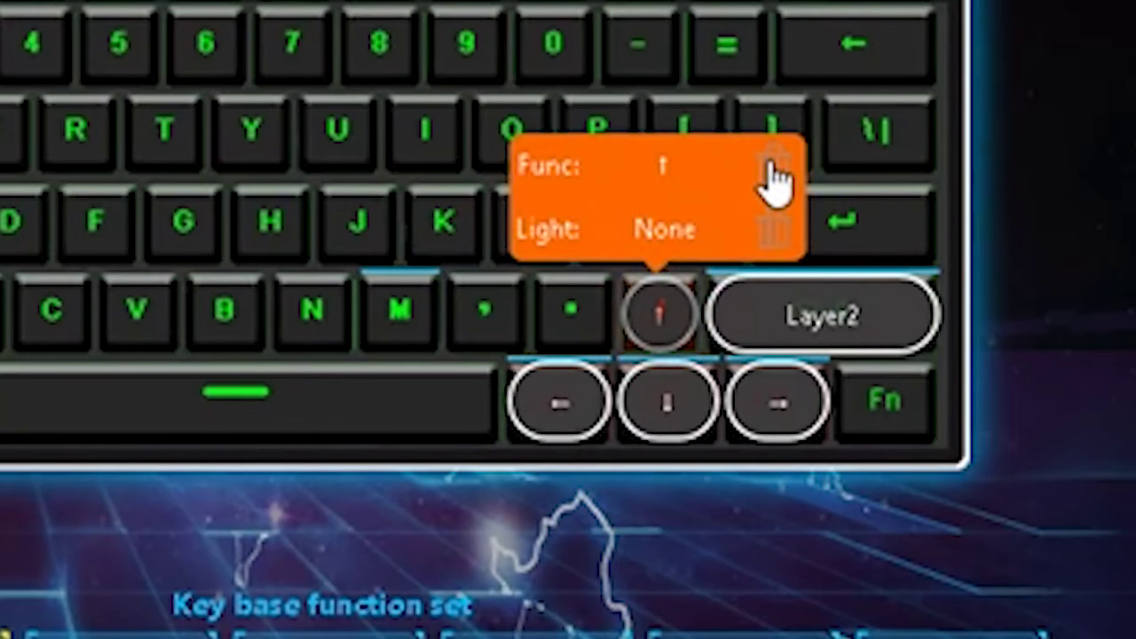
# Clear the function of the / key on Layer1 and remap that key to the up arrow.
pyautogui.click(770, 168)
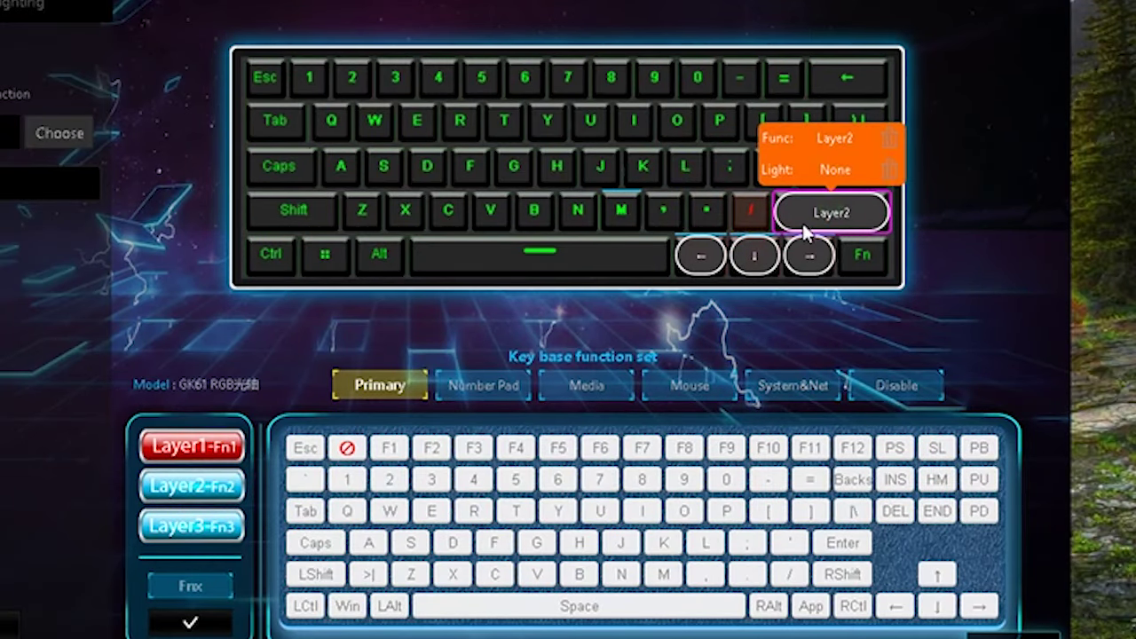
pyautogui.moveTo(839, 256)
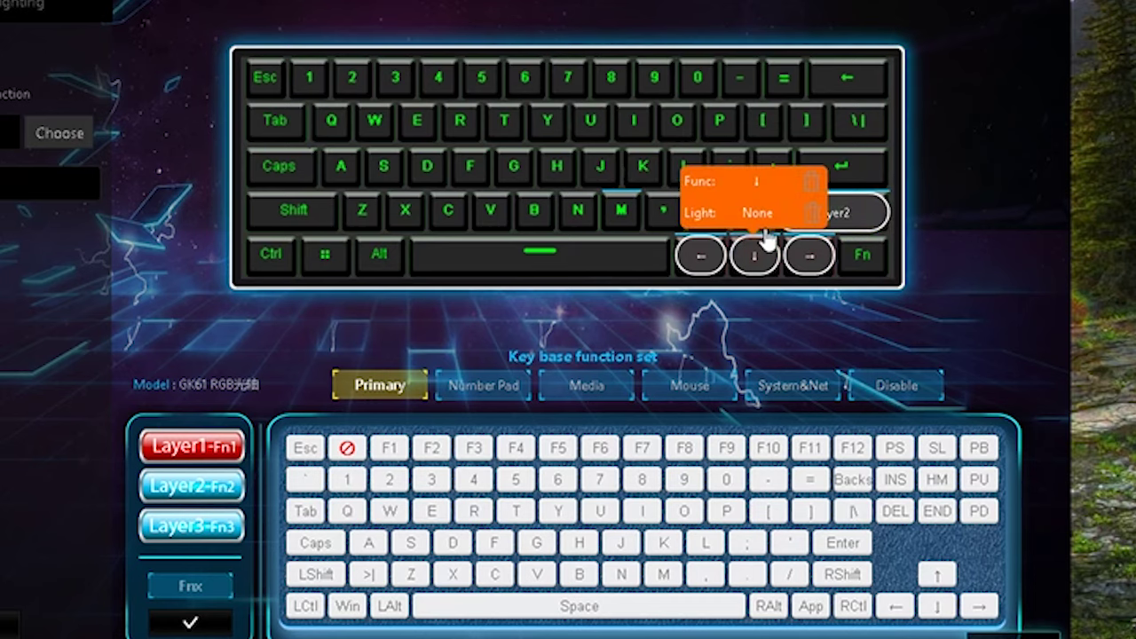
pyautogui.moveTo(745, 206)
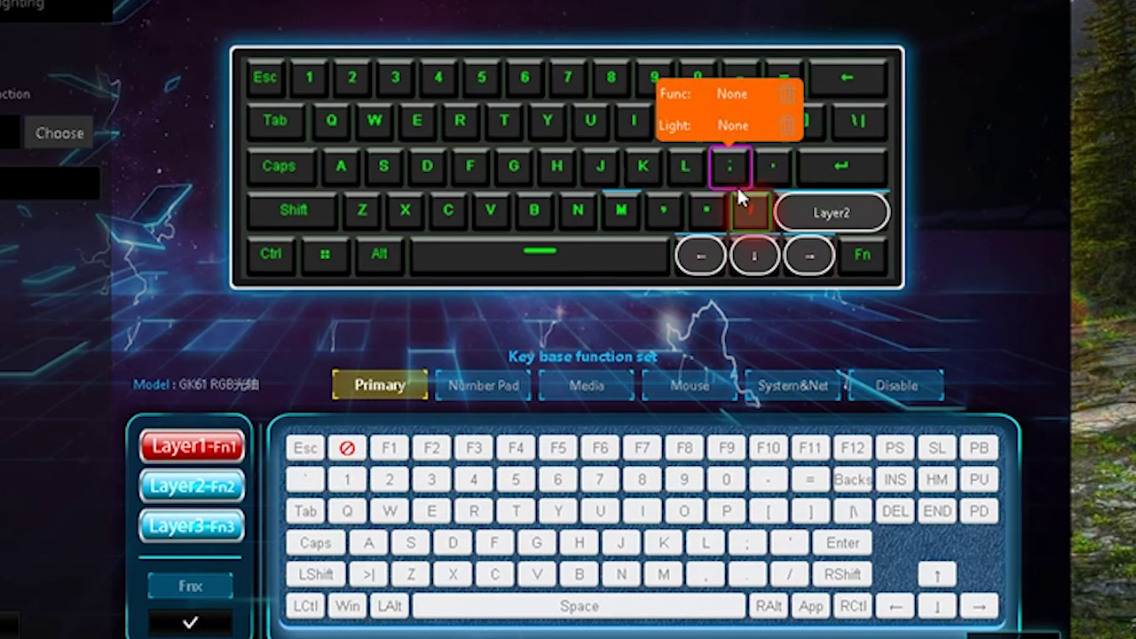
pyautogui.click(752, 222)
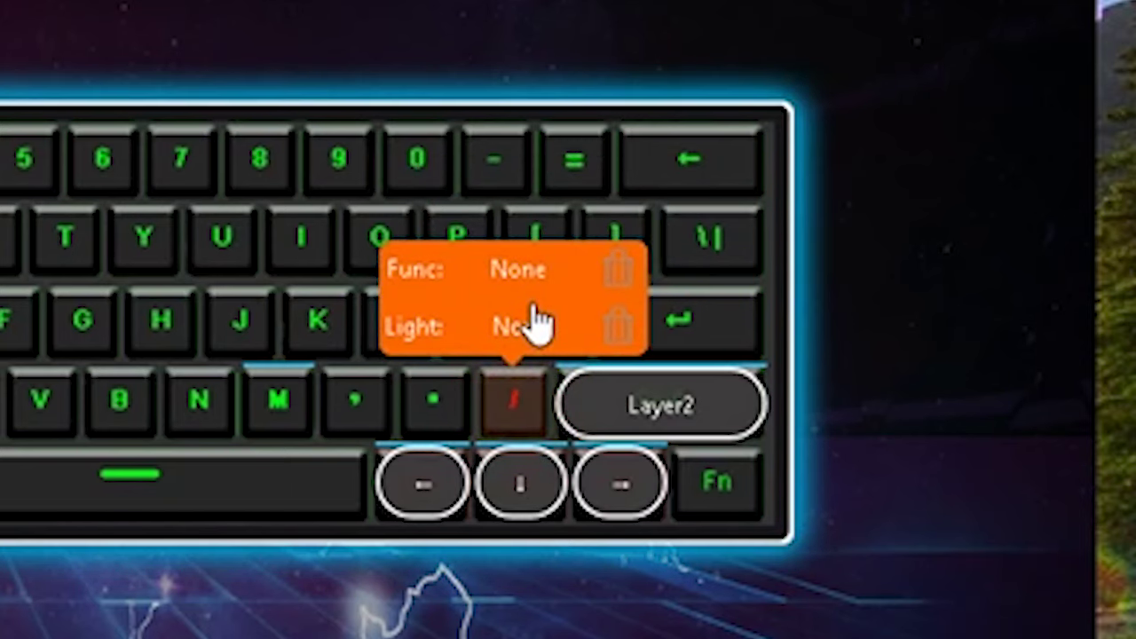
pyautogui.click(555, 355)
pyautogui.click(520, 387)
pyautogui.click(522, 257)
pyautogui.click(524, 408)
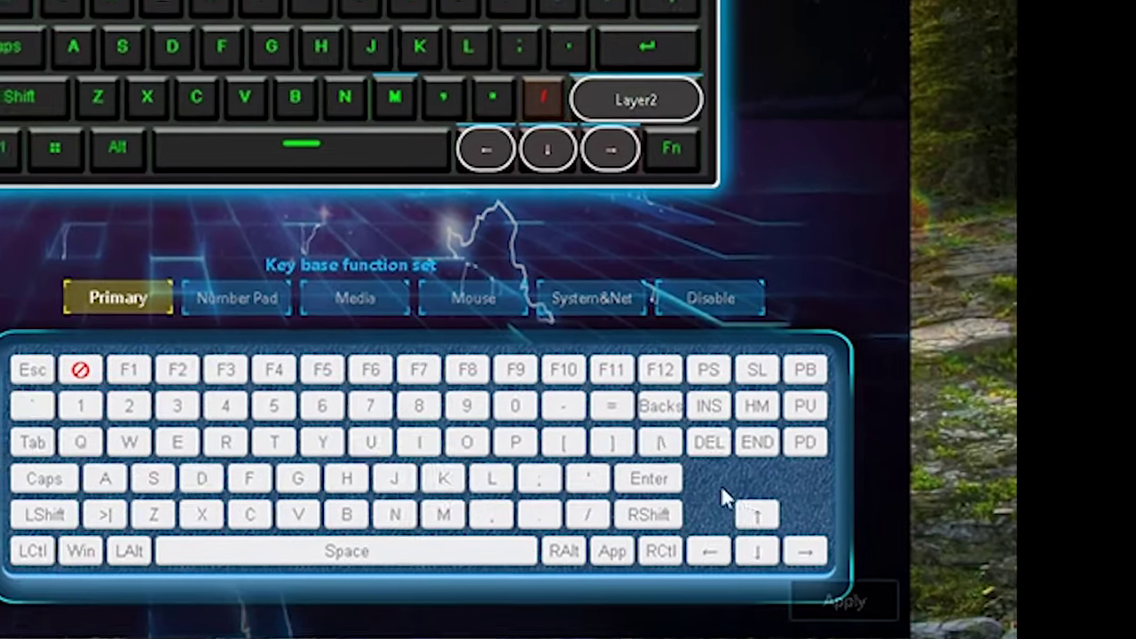
pyautogui.click(758, 515)
pyautogui.click(524, 368)
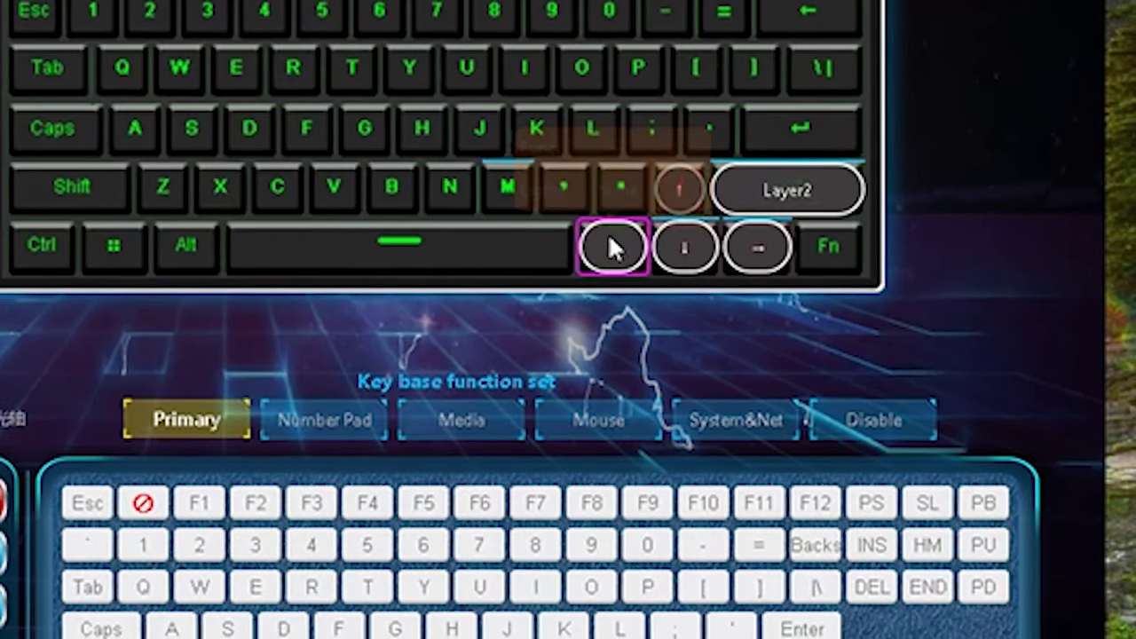
# Clear the left-arrow function from the right Alt key on Layer1.
pyautogui.click(622, 310)
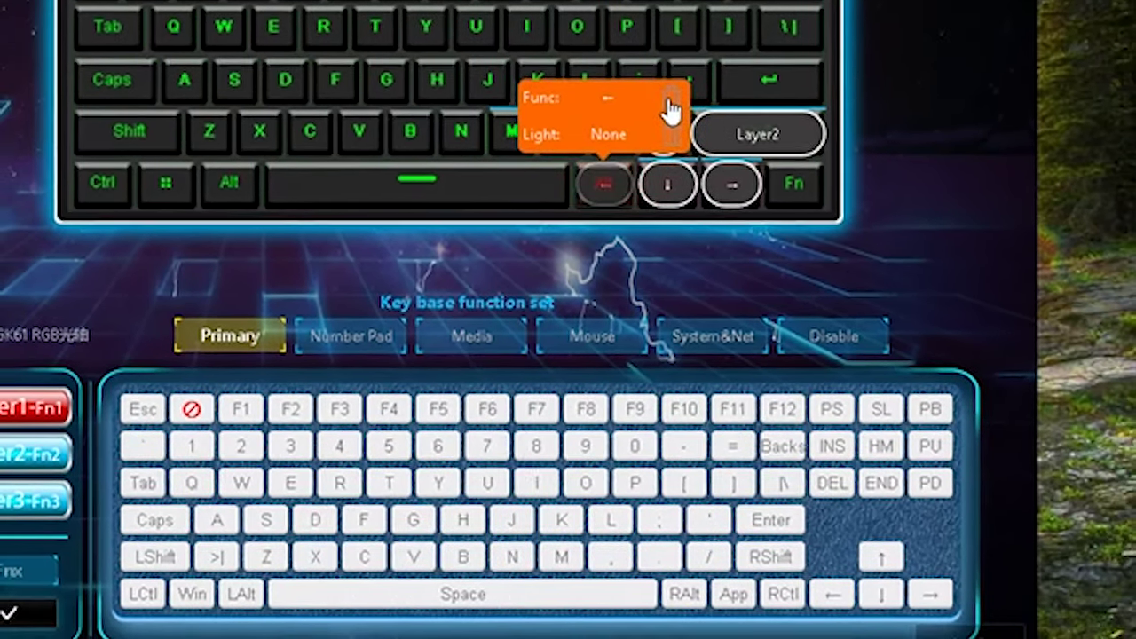
pyautogui.click(682, 131)
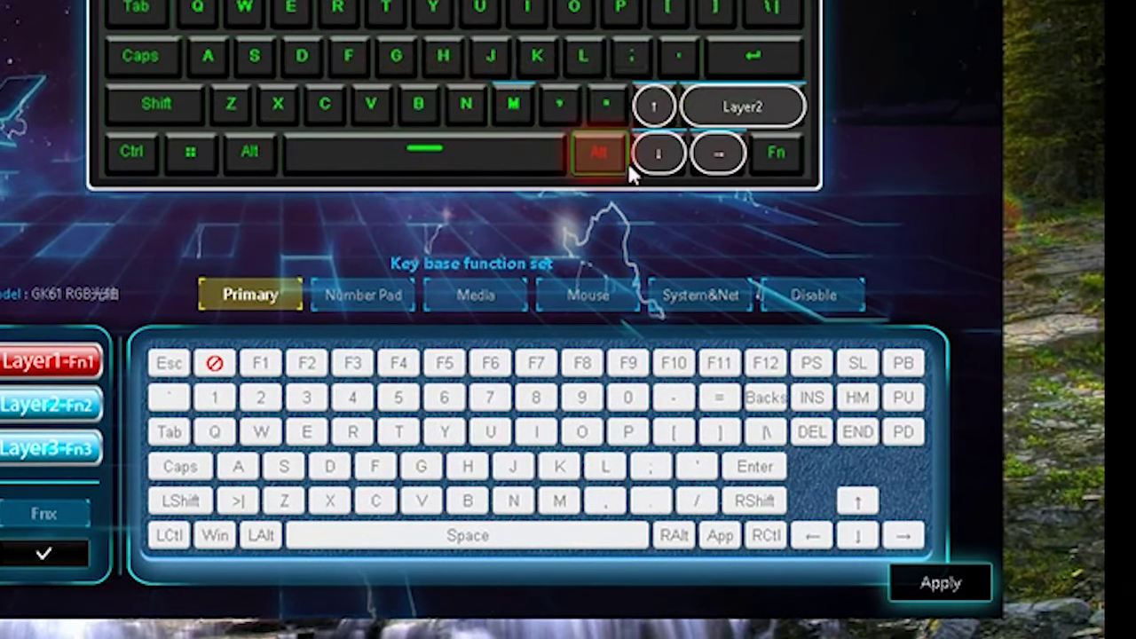
pyautogui.click(623, 169)
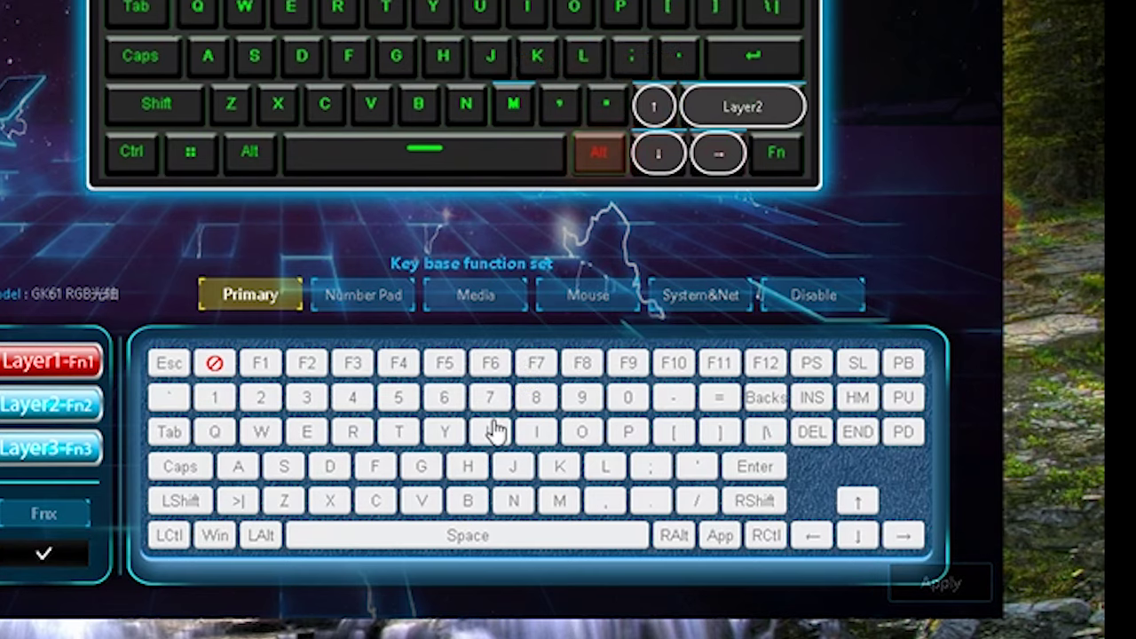
# Try mapping the right Alt key to U and clear that assignment again.
pyautogui.moveTo(596, 155)
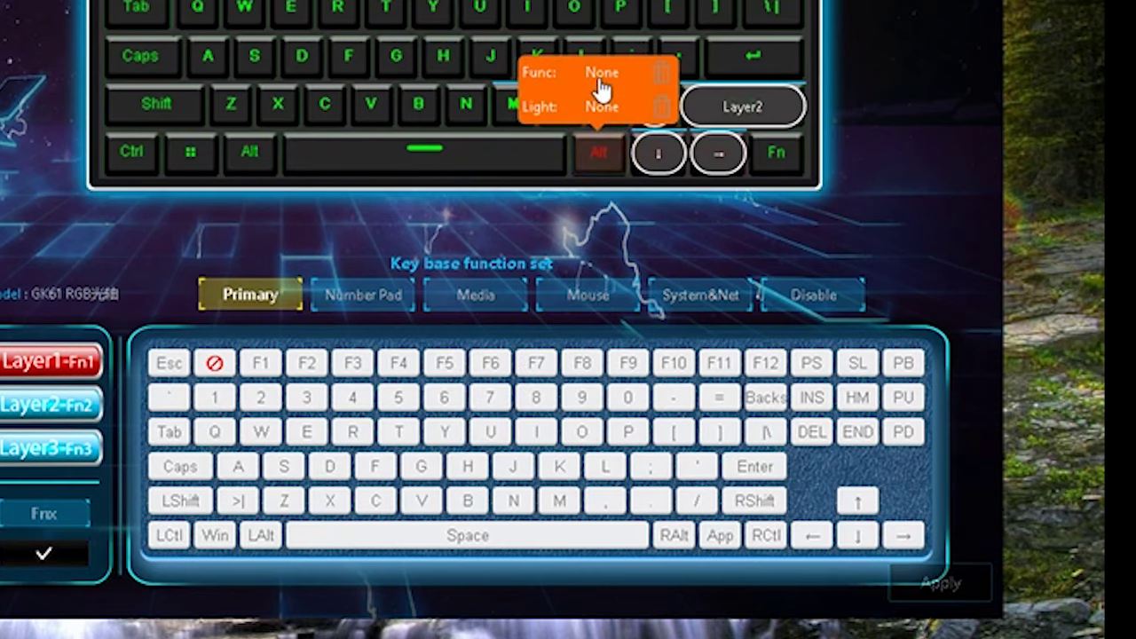
pyautogui.click(491, 431)
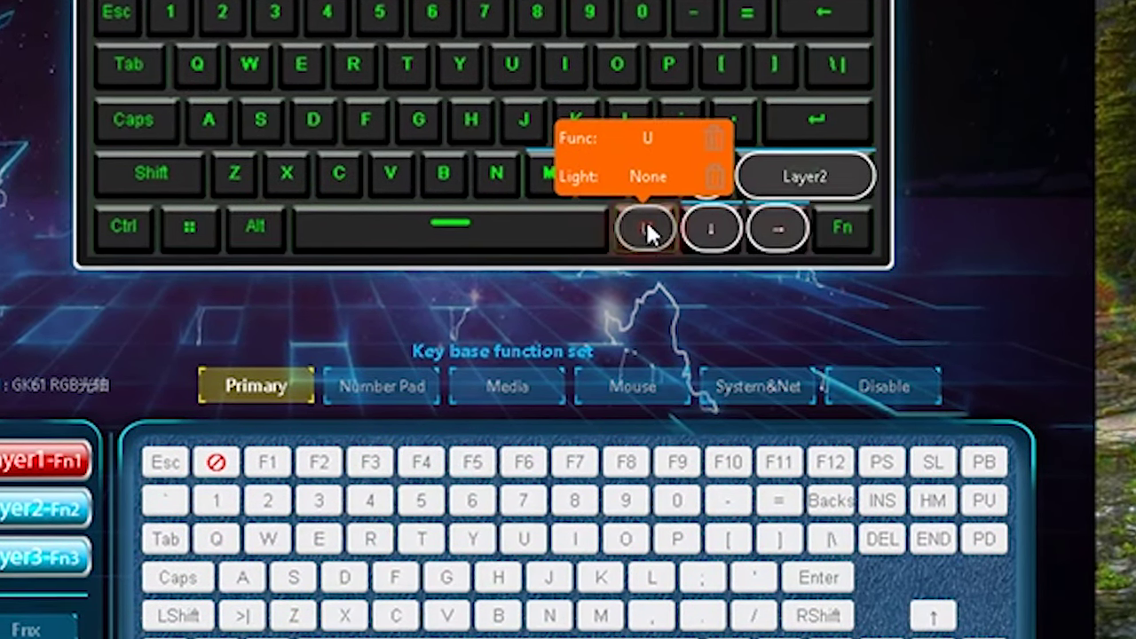
pyautogui.click(650, 231)
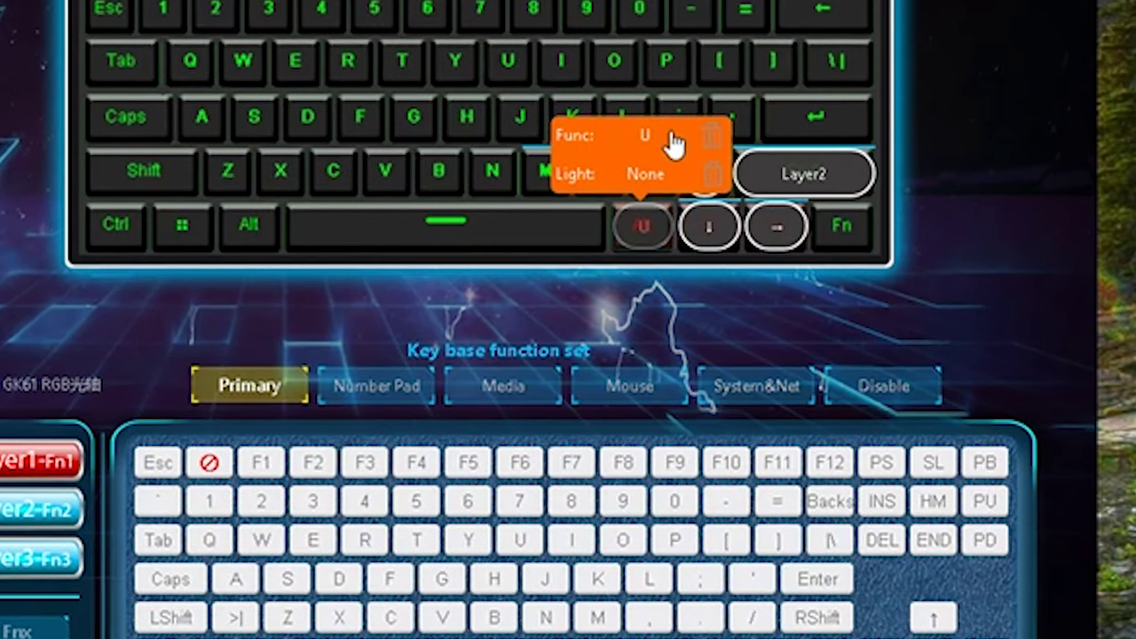
pyautogui.click(715, 133)
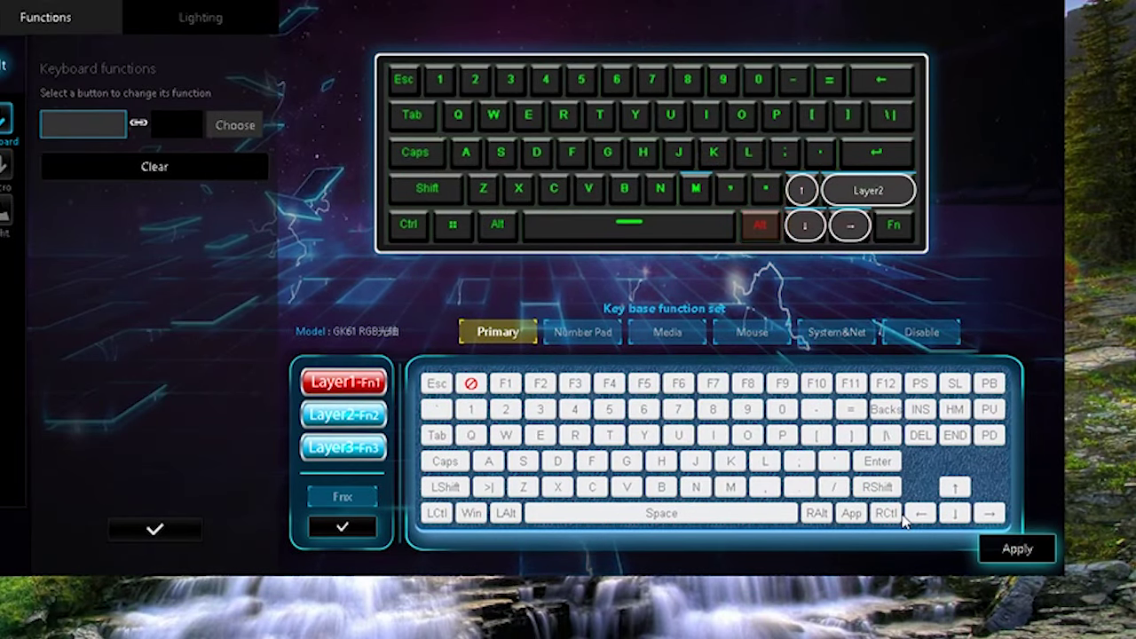
# Map the right Alt key to the left arrow and apply the Layer1 assignments.
pyautogui.click(922, 515)
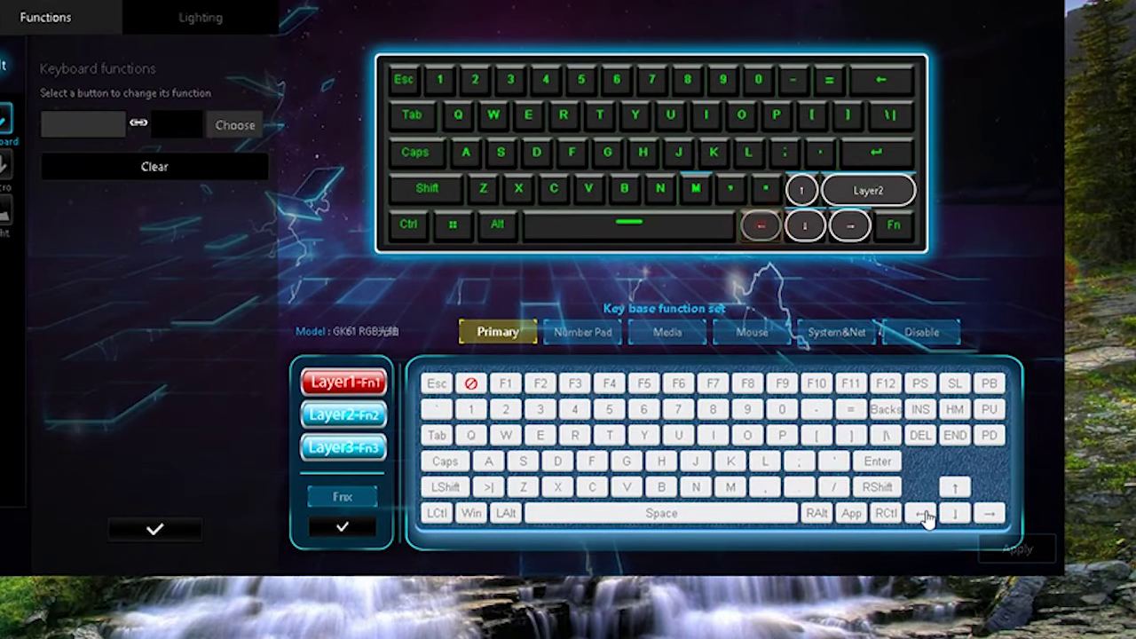
pyautogui.click(1004, 552)
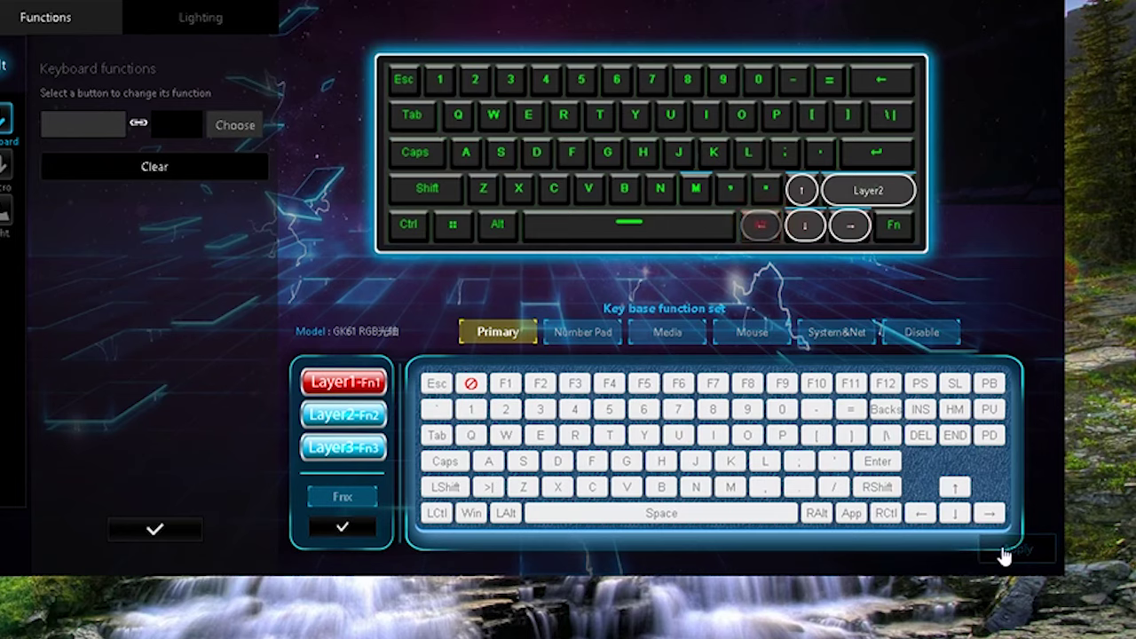
pyautogui.click(187, 535)
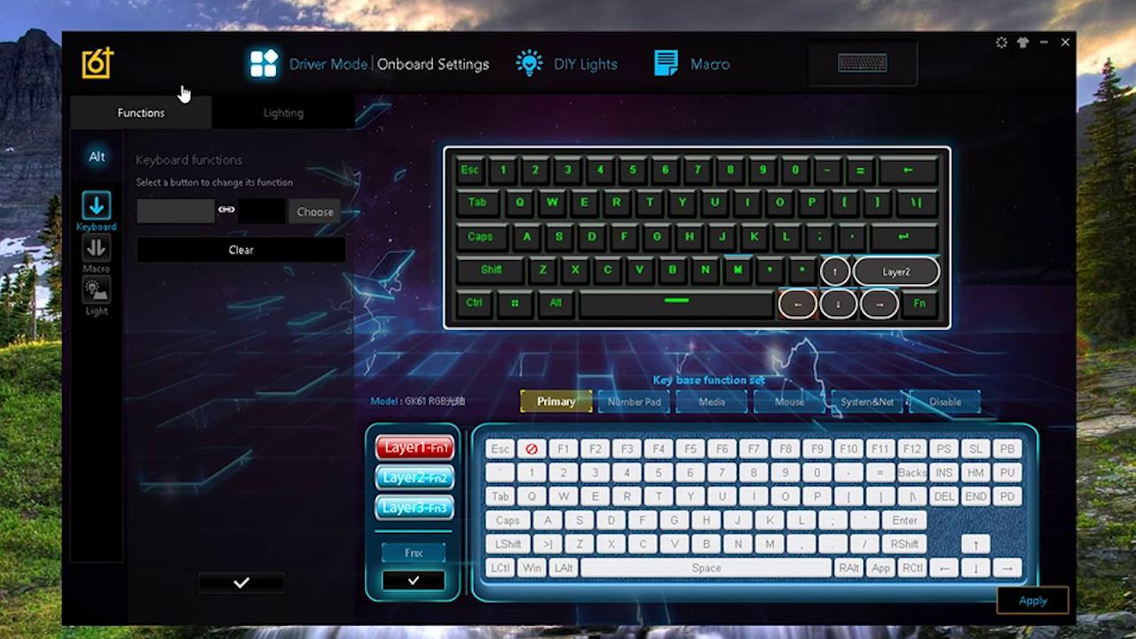
# Open the onboard lighting settings and look through the list of backlight presets.
pyautogui.click(270, 108)
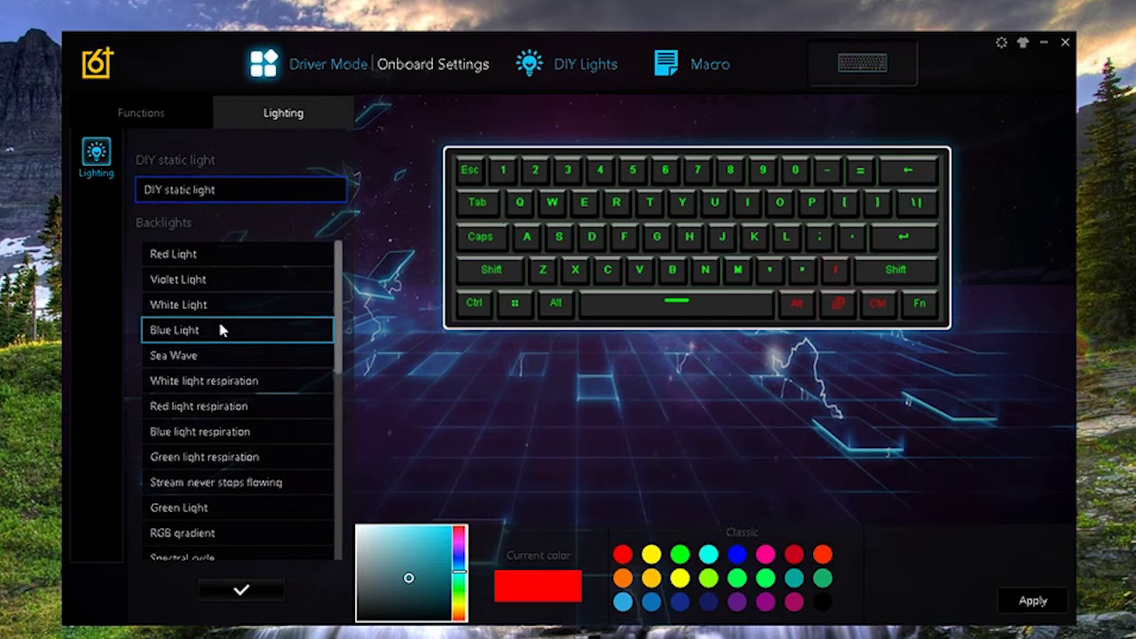
pyautogui.click(210, 281)
pyautogui.click(256, 302)
pyautogui.click(249, 328)
pyautogui.click(254, 357)
pyautogui.scroll(-3, 265, 408)
pyautogui.click(241, 251)
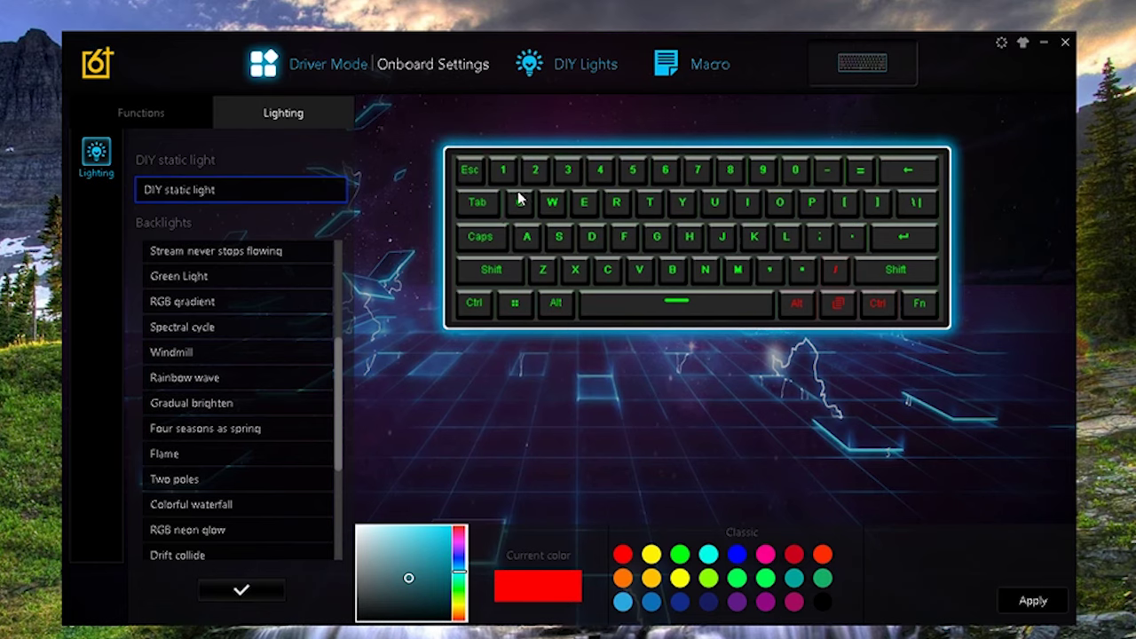
pyautogui.scroll(3, 317, 250)
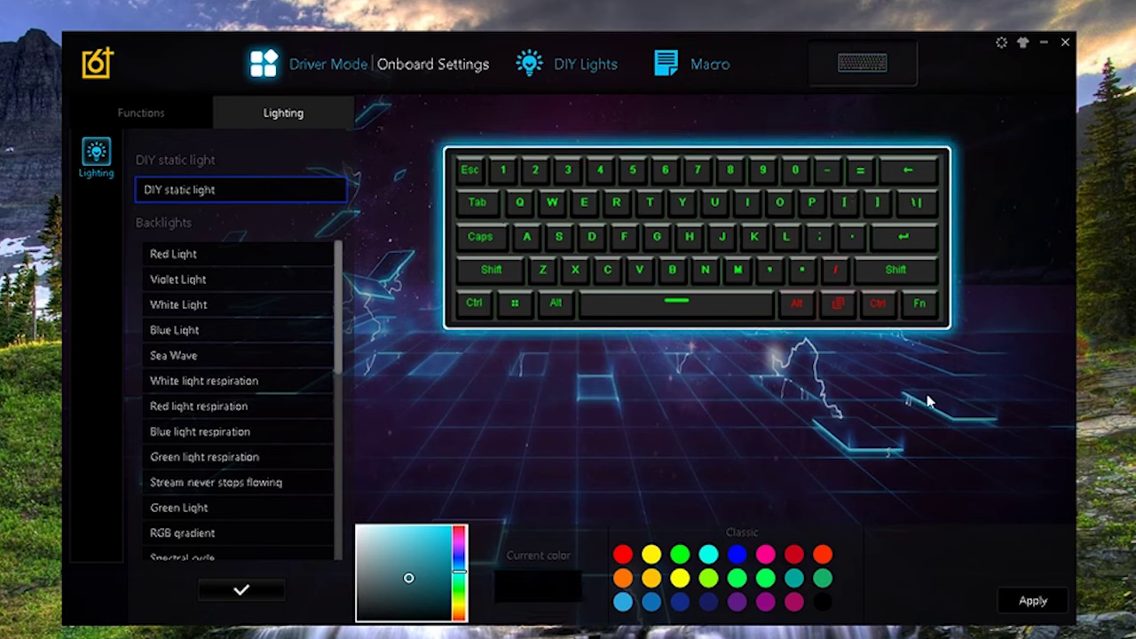
# Blacken all keys of the DIY static light and colour the row from Esc to Backspace pink.
pyautogui.moveTo(416, 356); pyautogui.dragTo(703, 85)
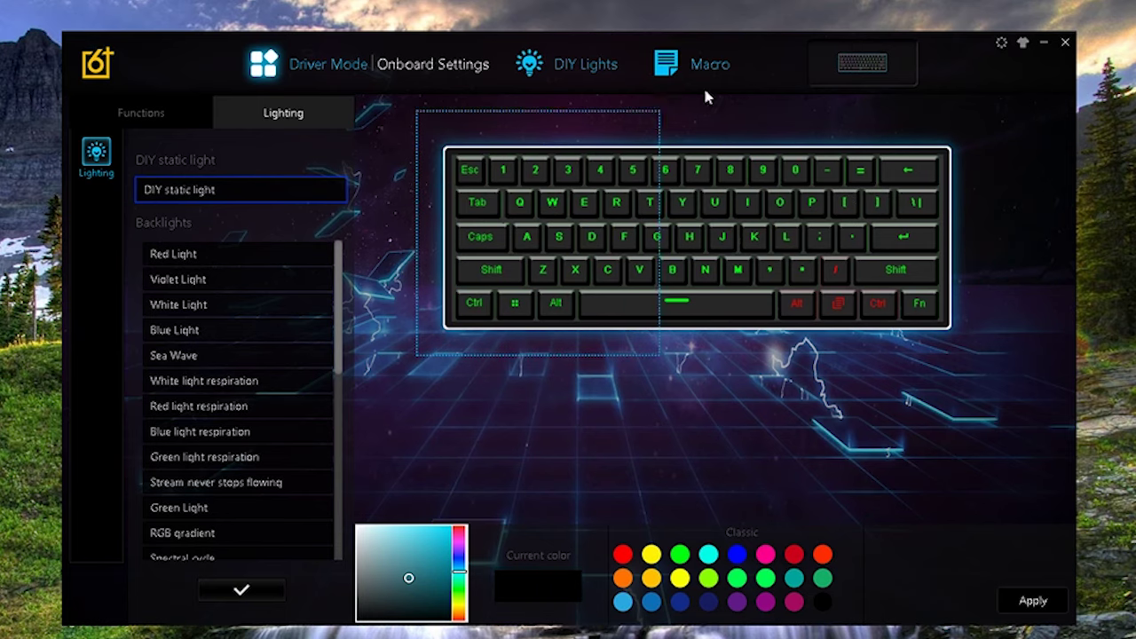
pyautogui.click(989, 147)
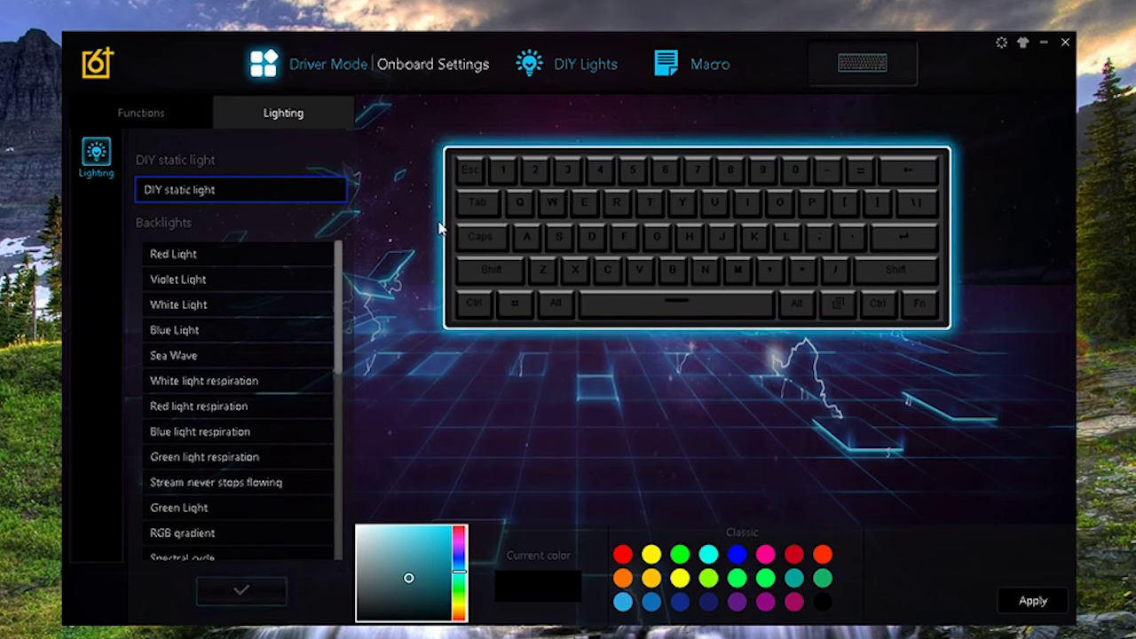
pyautogui.click(764, 556)
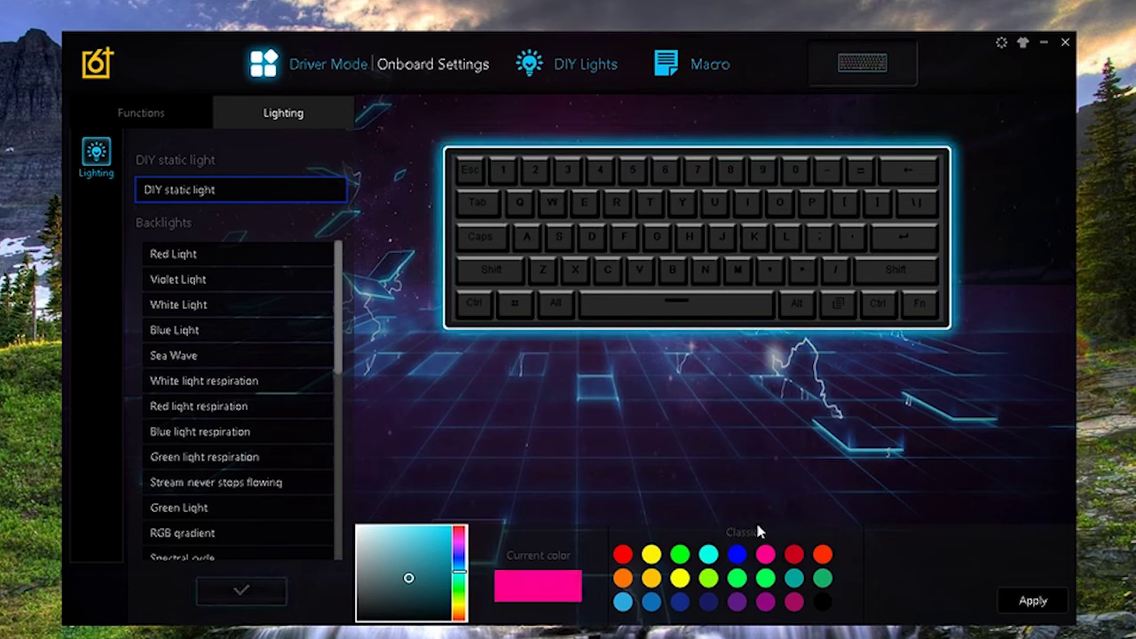
pyautogui.moveTo(472, 178); pyautogui.dragTo(627, 165)
pyautogui.moveTo(960, 162); pyautogui.dragTo(960, 165)
# Colour the Q, E, T, U, O, [ and \ keys yellow.
pyautogui.click(650, 554)
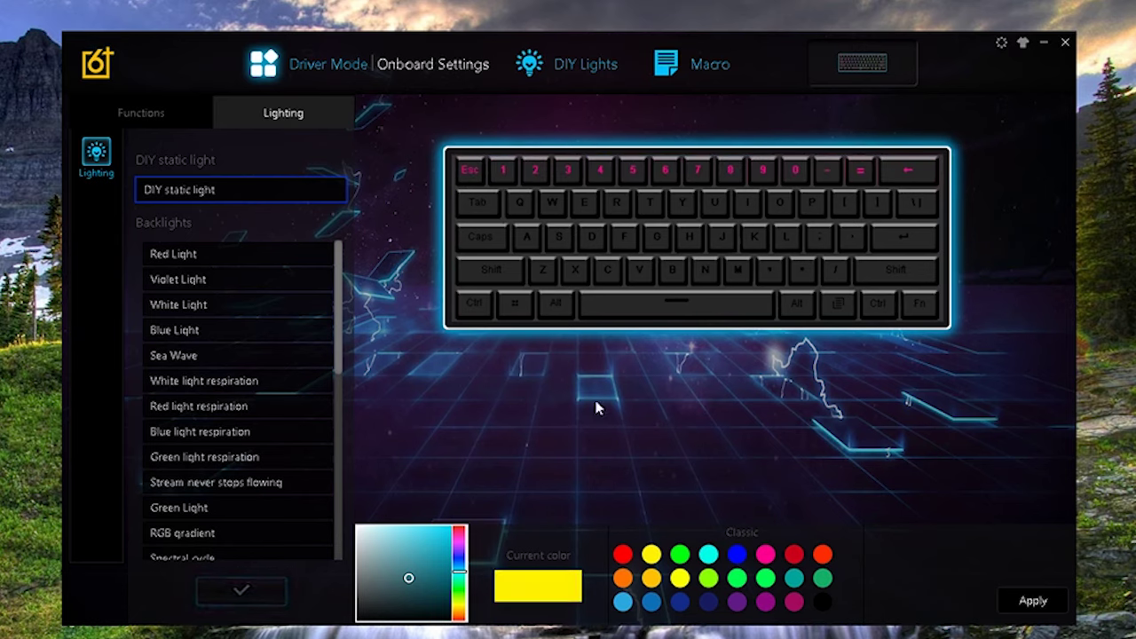
pyautogui.click(582, 205)
pyautogui.click(715, 202)
pyautogui.click(779, 202)
pyautogui.click(843, 203)
pyautogui.click(916, 202)
# Colour the Tab, W, R, Y, I, P and ] keys green.
pyautogui.click(681, 556)
pyautogui.click(476, 203)
pyautogui.click(552, 202)
pyautogui.click(616, 203)
pyautogui.click(681, 203)
pyautogui.click(747, 202)
pyautogui.click(811, 202)
pyautogui.click(877, 203)
# Colour A to F and Z to V dark blue, and G to Enter and B to right Shift green.
pyautogui.click(737, 554)
pyautogui.moveTo(527, 236)
pyautogui.mouseDown()
pyautogui.moveTo(619, 283)
pyautogui.moveTo(552, 264)
pyautogui.mouseUp()
pyautogui.click(736, 577)
pyautogui.moveTo(644, 224); pyautogui.dragTo(964, 275)
# Colour right Alt through Fn orange-red and Caps, left Shift and left Ctrl through the space bar light blue, and apply the lighting.
pyautogui.click(823, 553)
pyautogui.moveTo(774, 286); pyautogui.dragTo(926, 323)
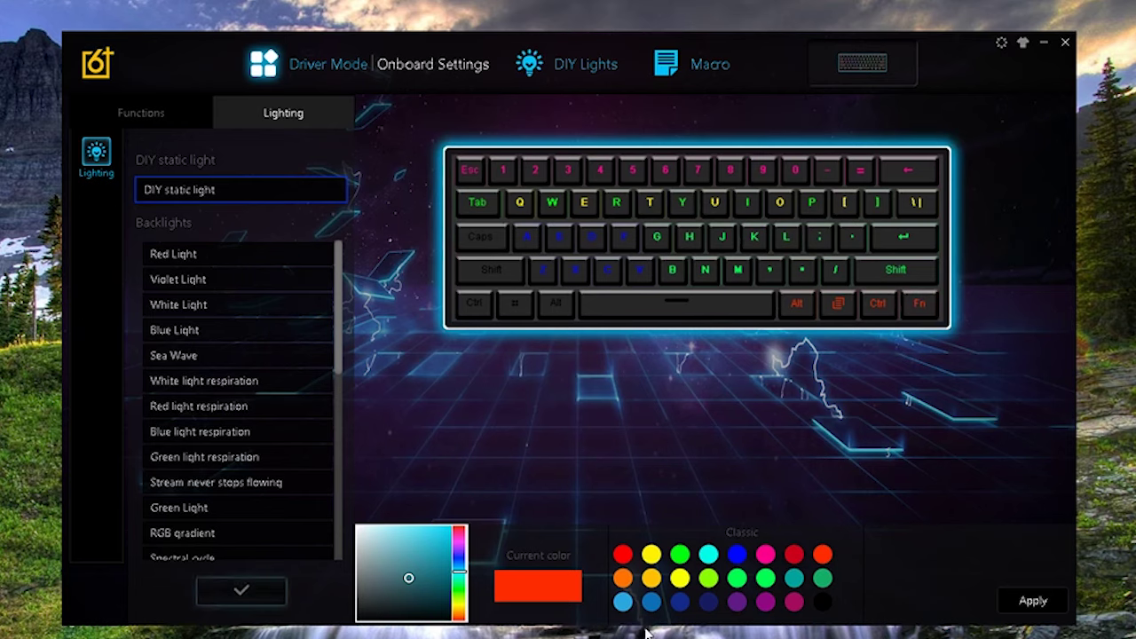
pyautogui.click(623, 601)
pyautogui.moveTo(692, 289); pyautogui.dragTo(460, 314)
pyautogui.moveTo(467, 220); pyautogui.dragTo(497, 278)
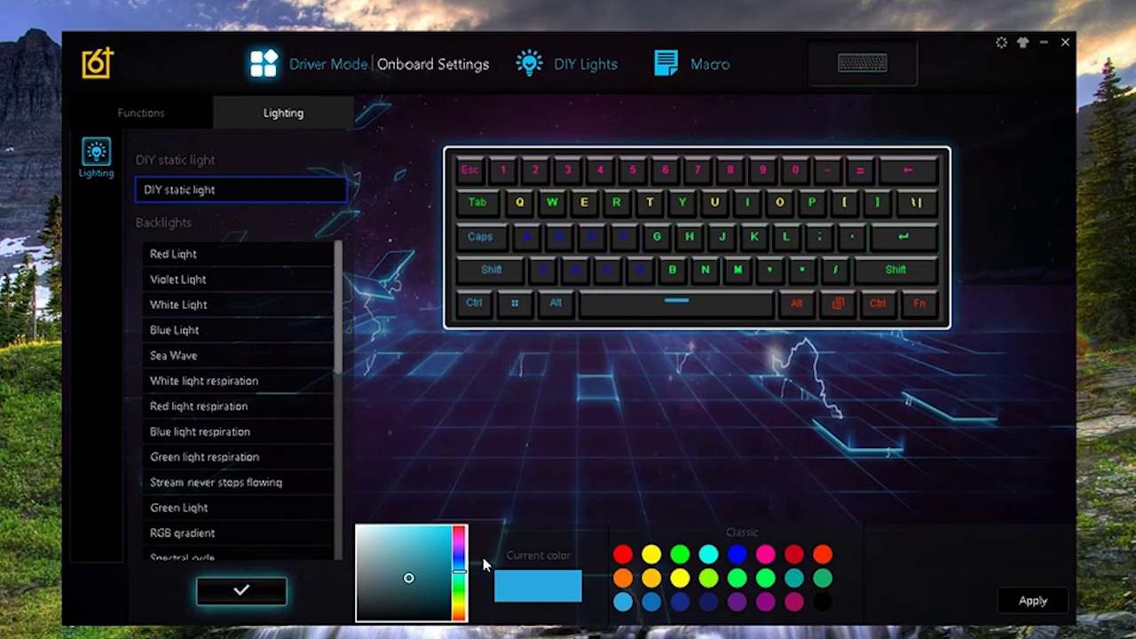
pyautogui.click(242, 593)
pyautogui.click(1029, 603)
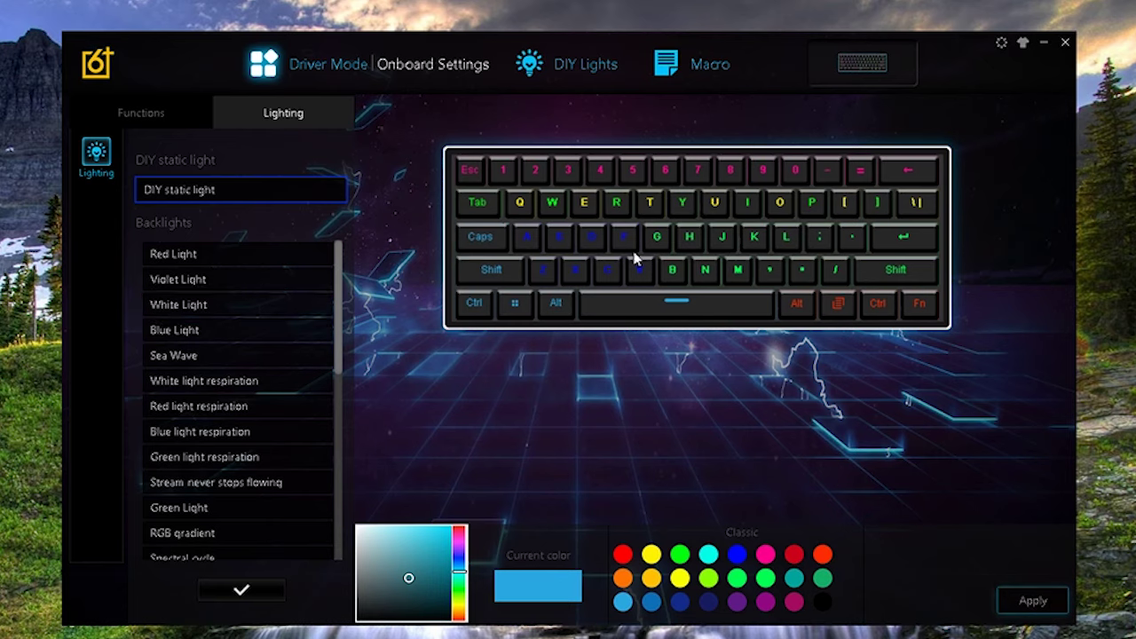
# Delete the existing Macro1 from the macro list and create a new macro named Macro 1.
pyautogui.click(708, 69)
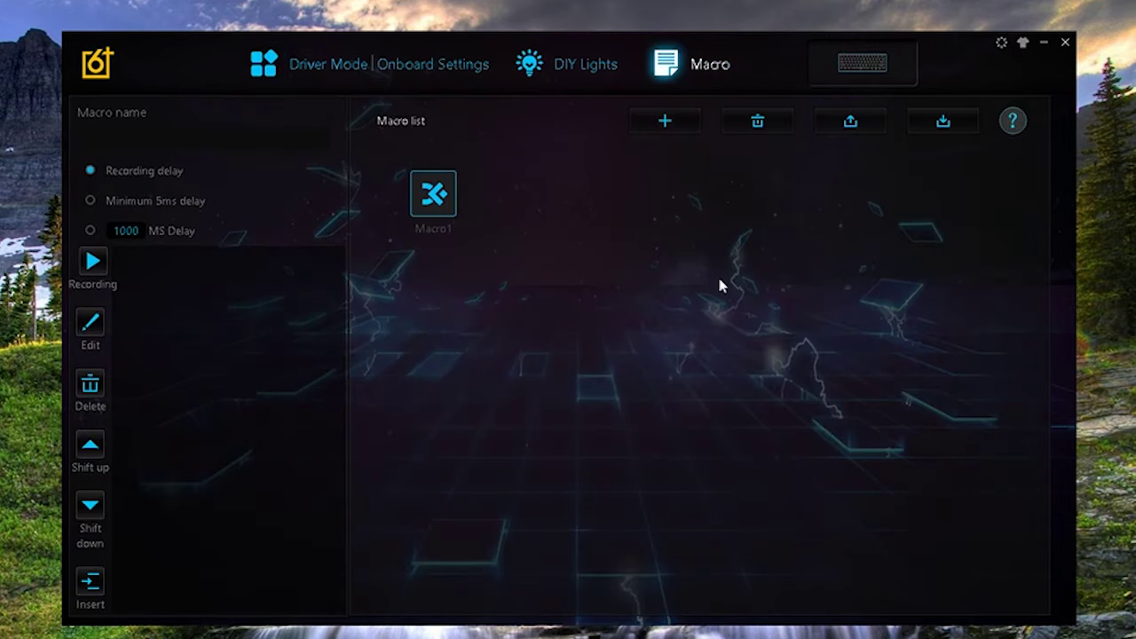
pyautogui.press('Delete')
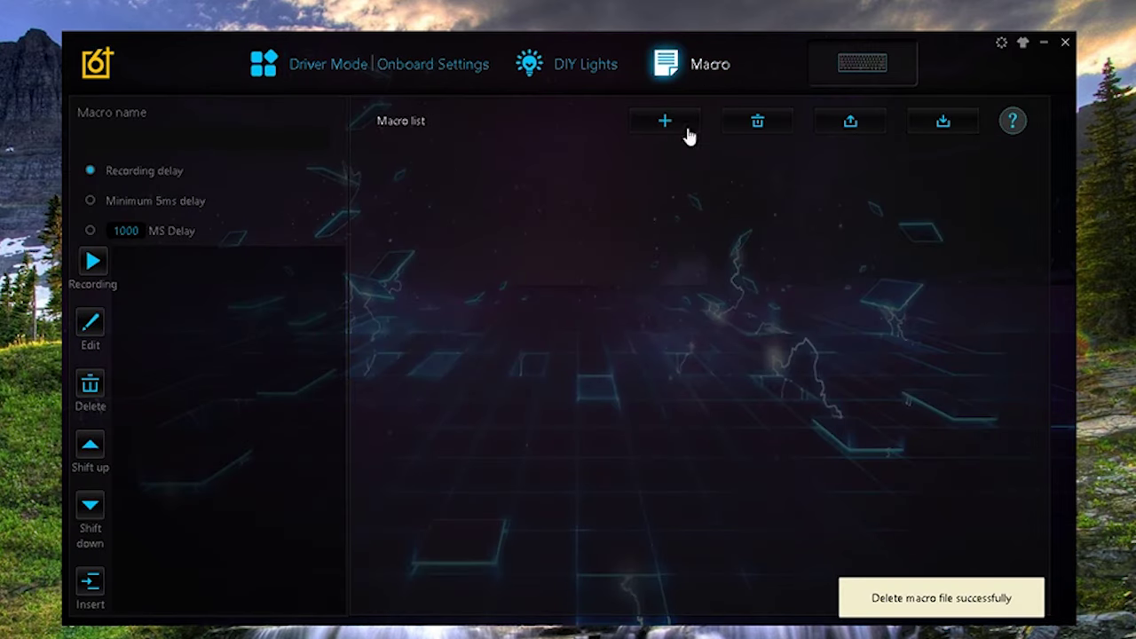
pyautogui.click(666, 122)
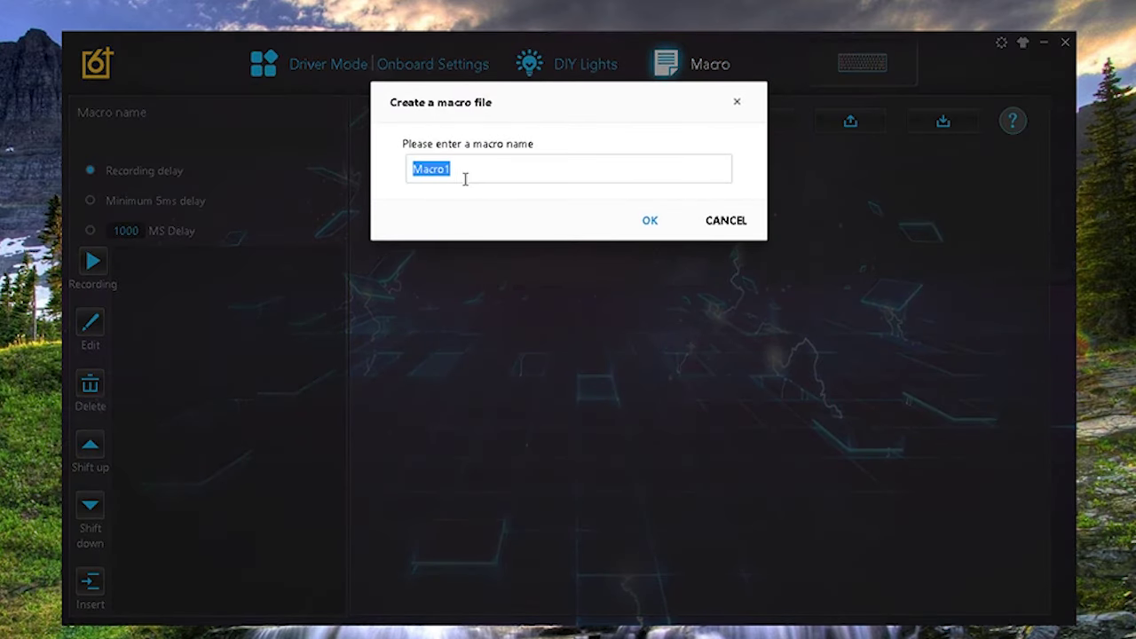
pyautogui.click(652, 219)
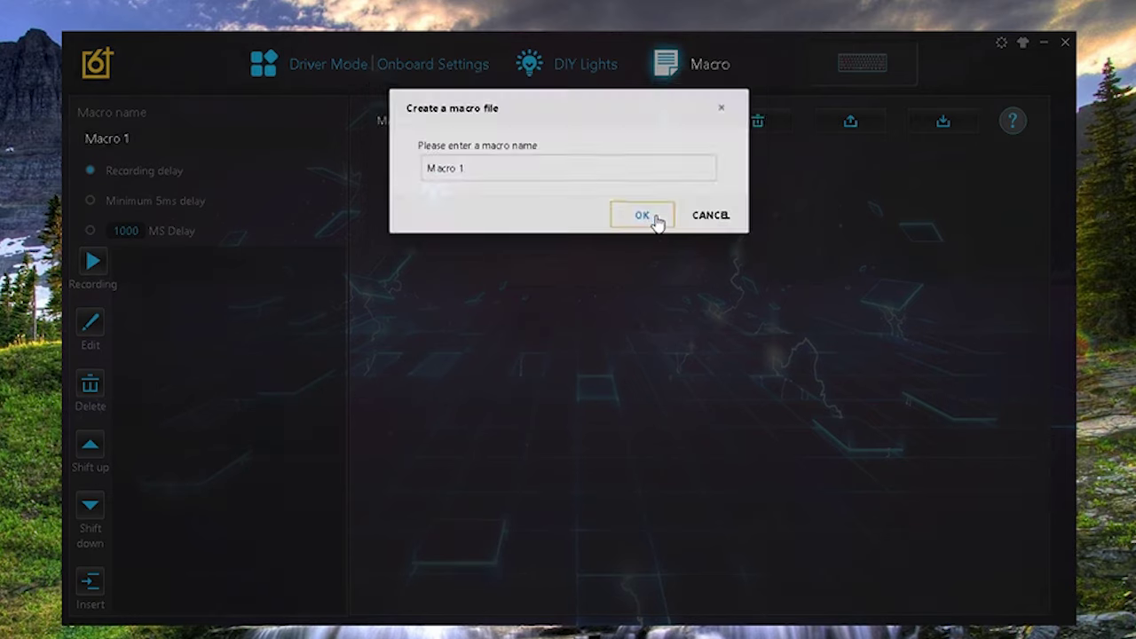